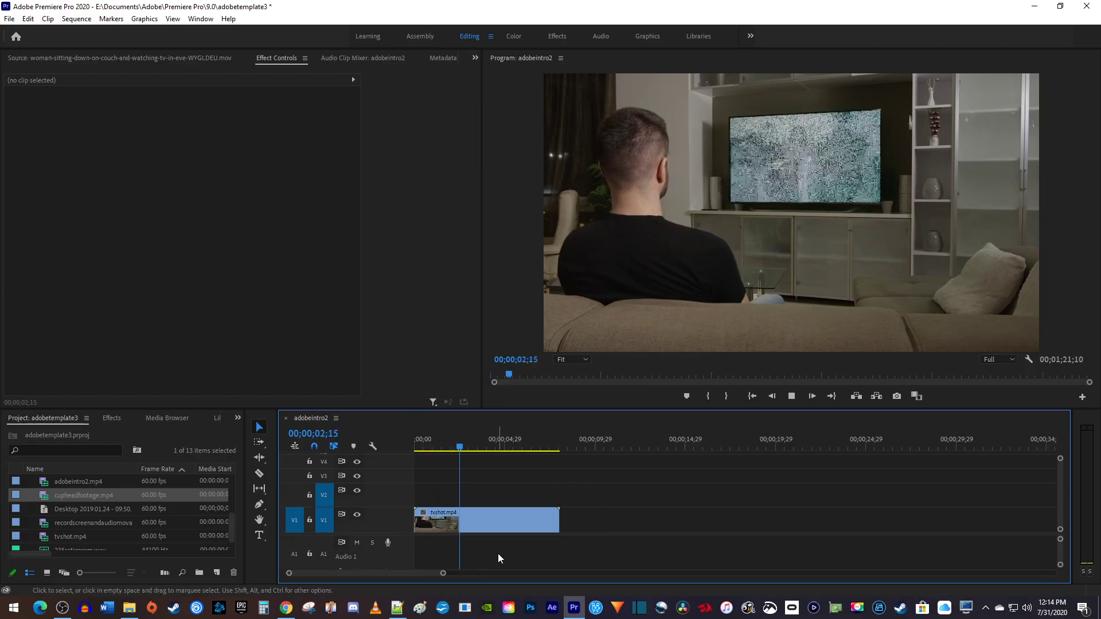
# Step: Stop the TV-shot playback at 00;00;03;00
pyautogui.press('space')
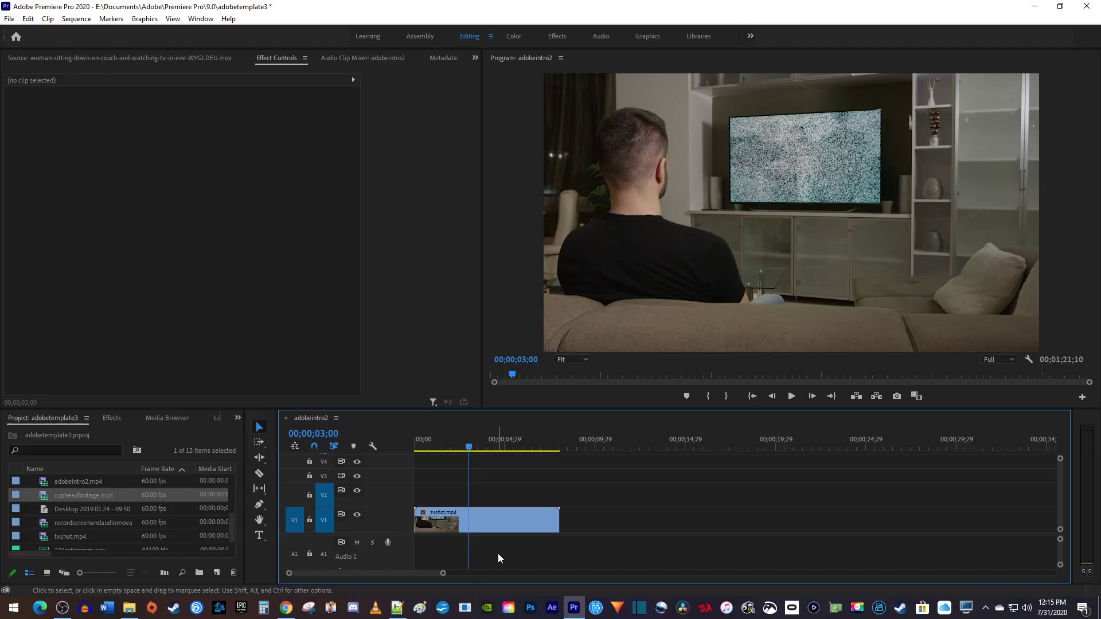
# Step: Add cupheadfootage.mp4 to V2 and trim it to end where tvshot.mp4 ends
pyautogui.click(113, 495)
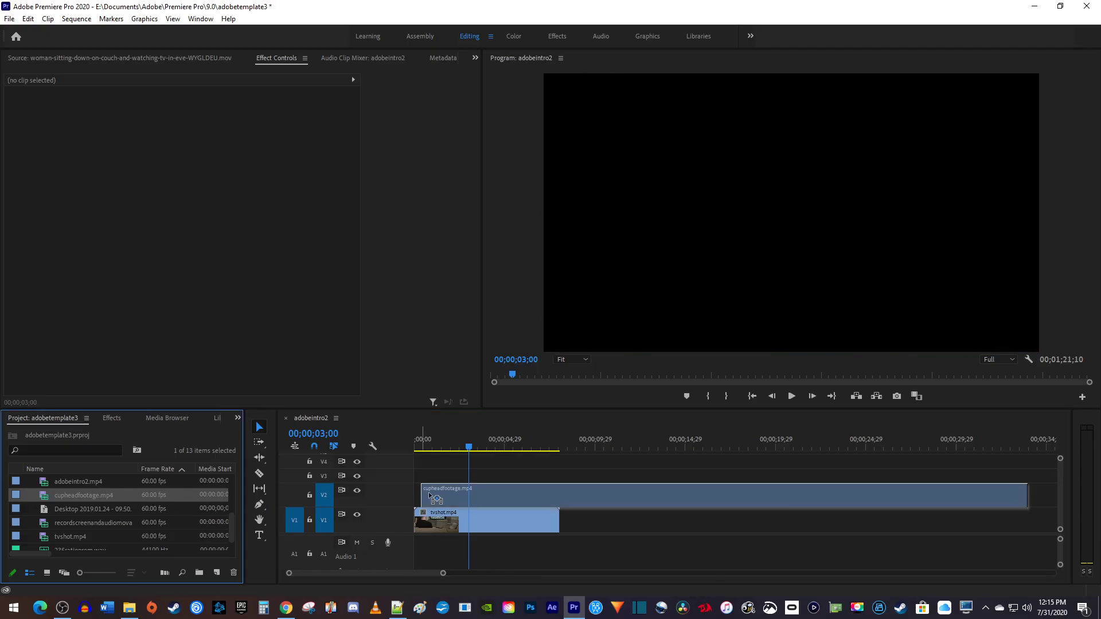
pyautogui.moveTo(111, 495); pyautogui.dragTo(411, 498)
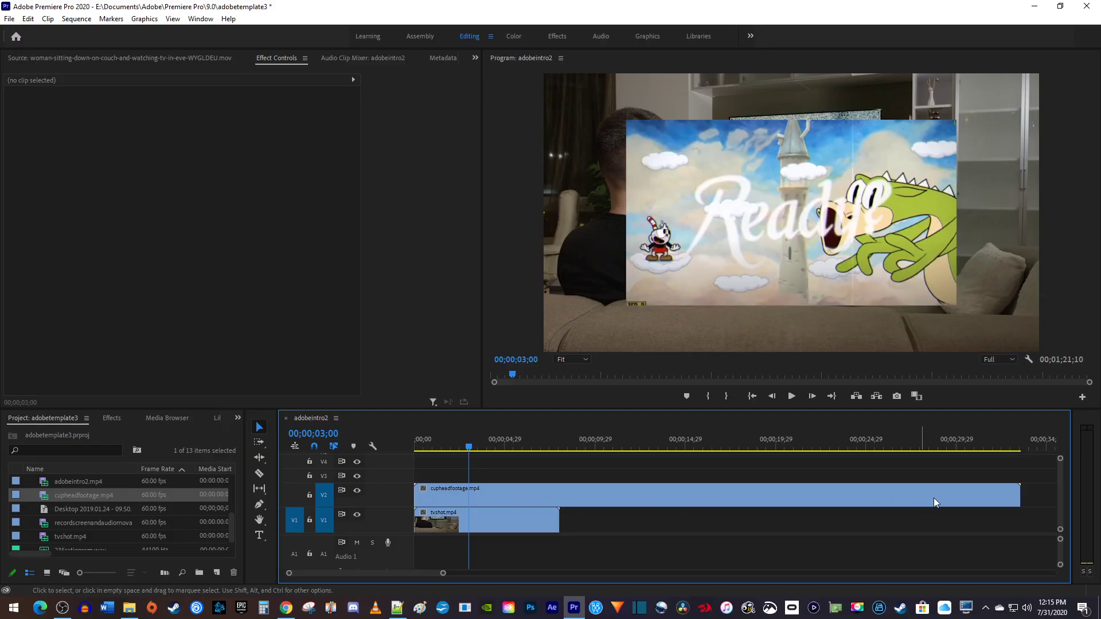
pyautogui.moveTo(1016, 491); pyautogui.dragTo(559, 492)
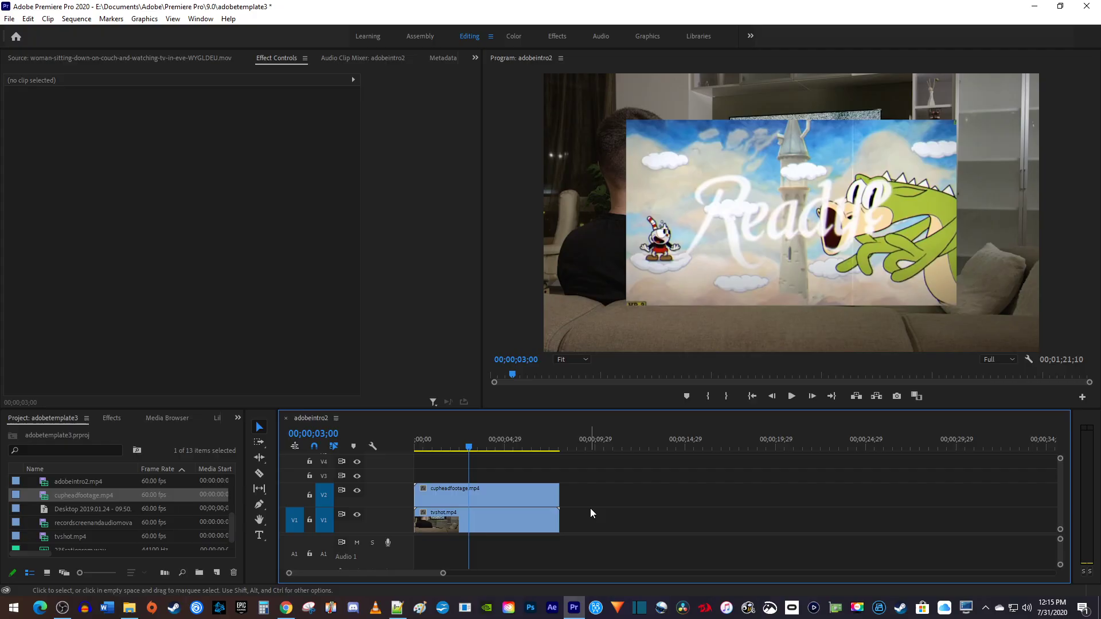
# Step: Scale the gameplay clip to 36.4 and position it over the TV screen
pyautogui.click(783, 230)
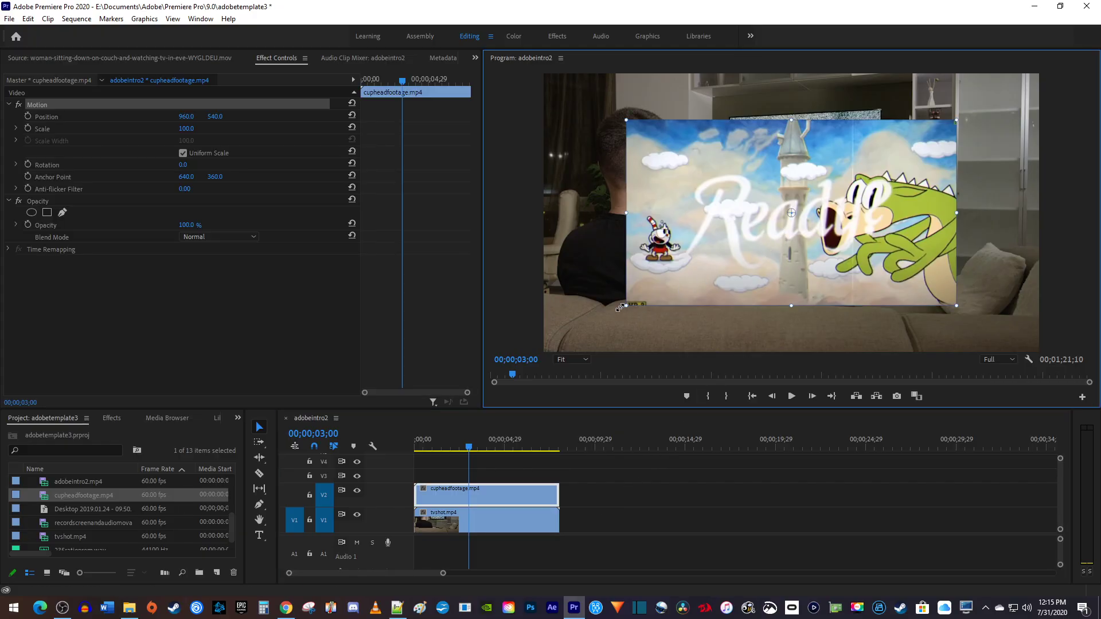
pyautogui.moveTo(620, 307); pyautogui.dragTo(774, 249)
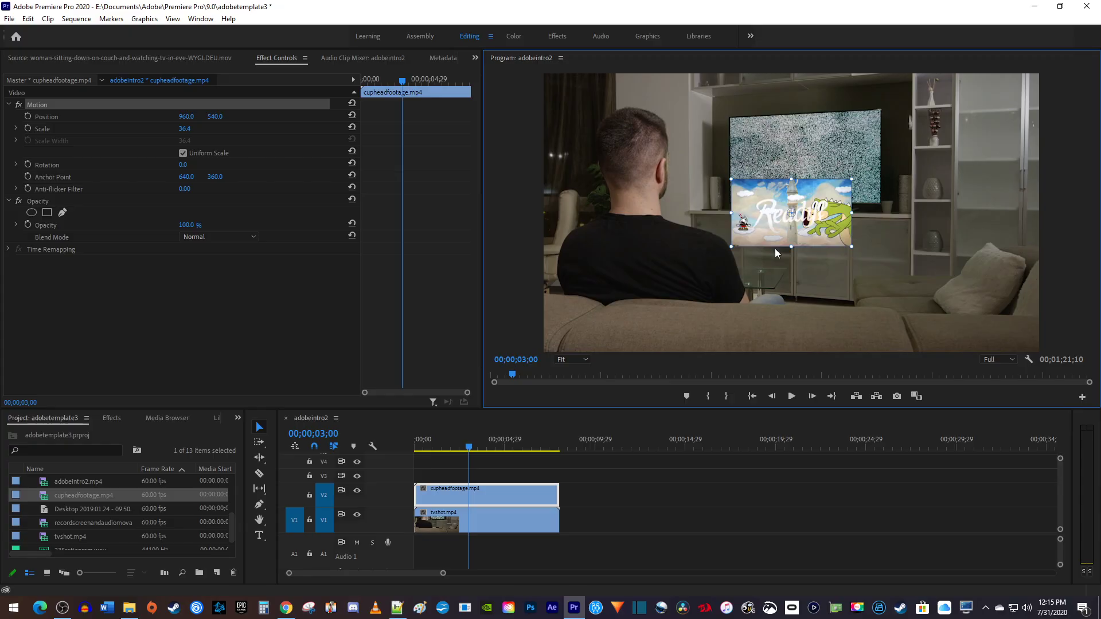
pyautogui.moveTo(809, 226); pyautogui.dragTo(822, 174)
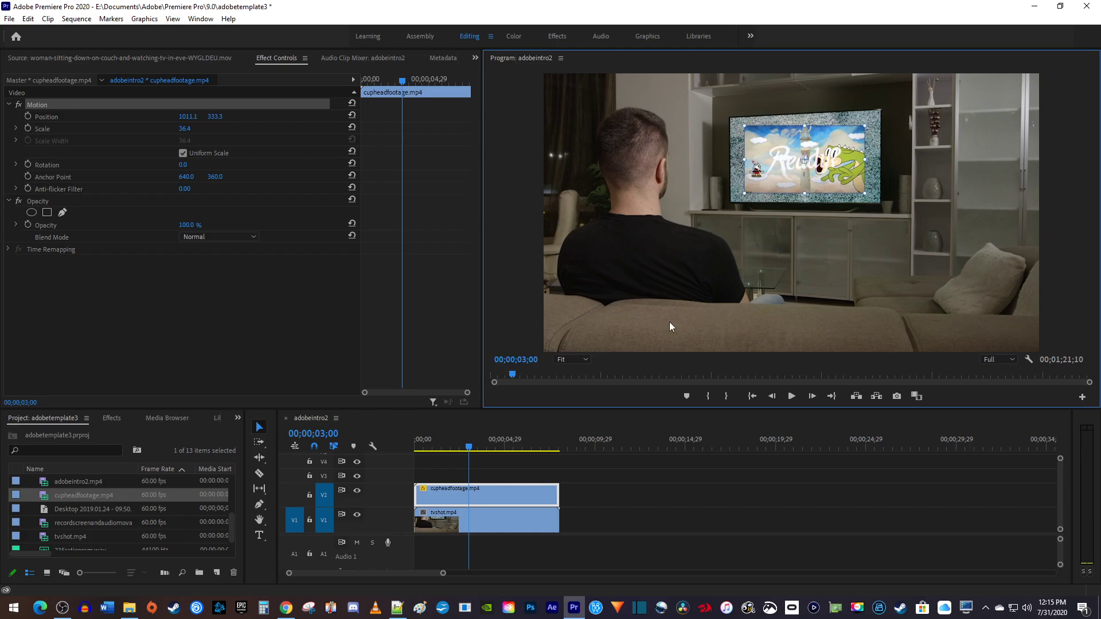
# Step: Set the Program monitor zoom level to 100%
pyautogui.click(584, 359)
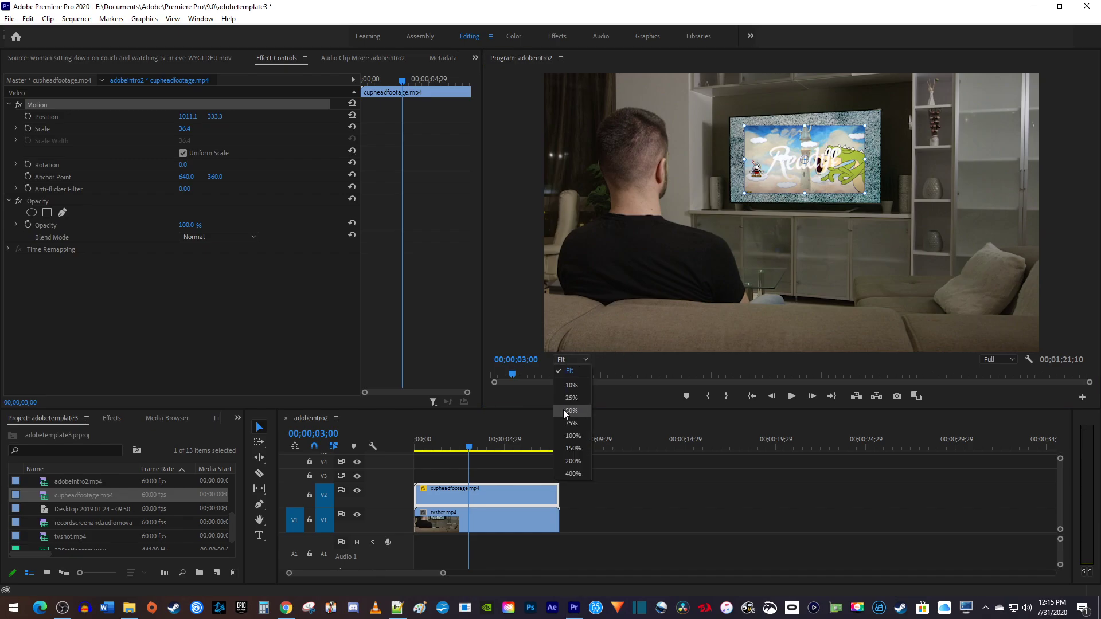
pyautogui.click(565, 436)
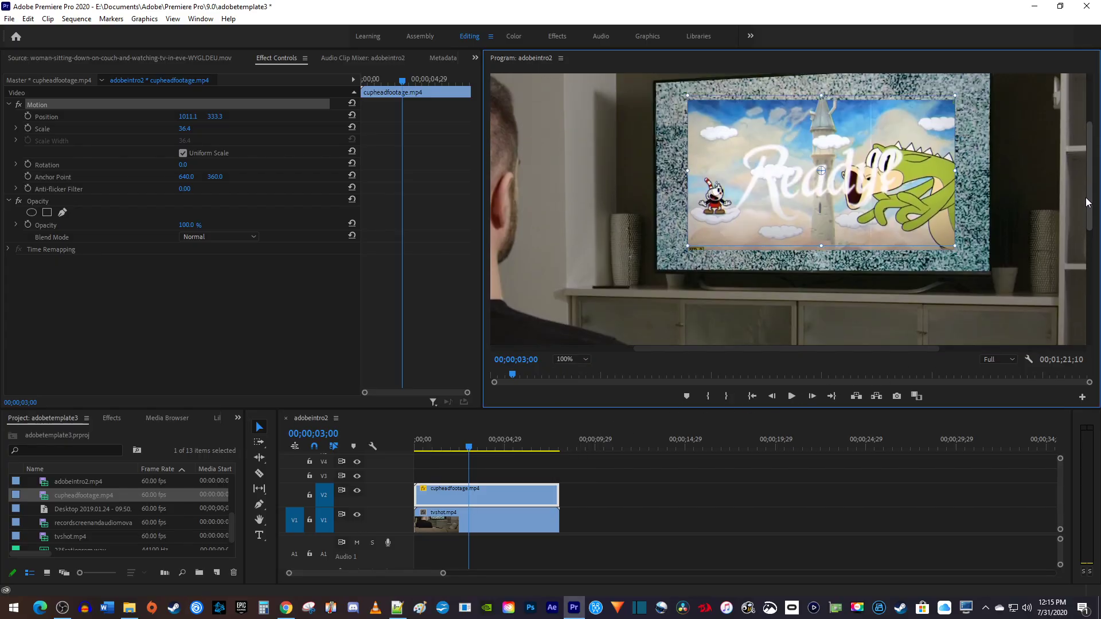
pyautogui.moveTo(1087, 236); pyautogui.dragTo(1081, 192)
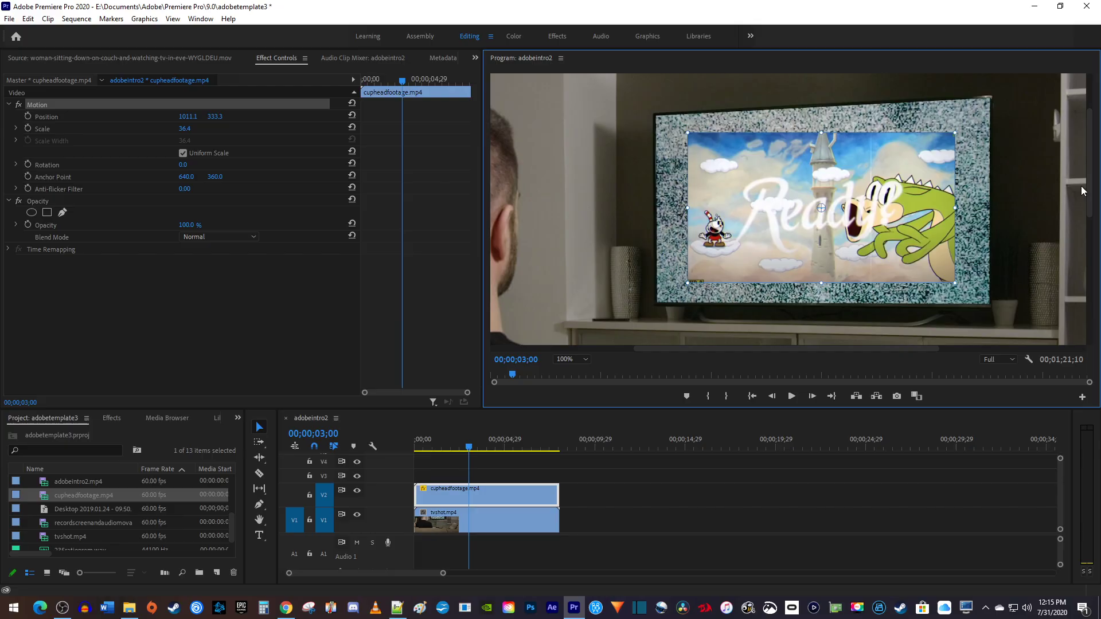
# Step: Find Corner Pin in the Effects panel and apply it to cupheadfootage.mp4
pyautogui.click(111, 419)
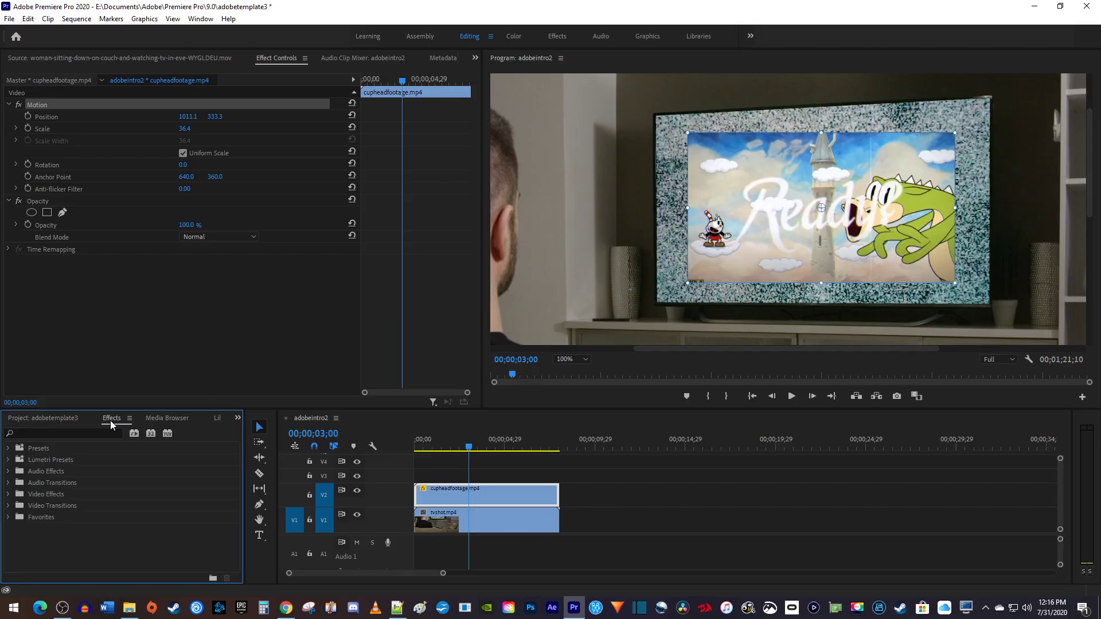
pyautogui.click(88, 433)
pyautogui.write('corner pin')
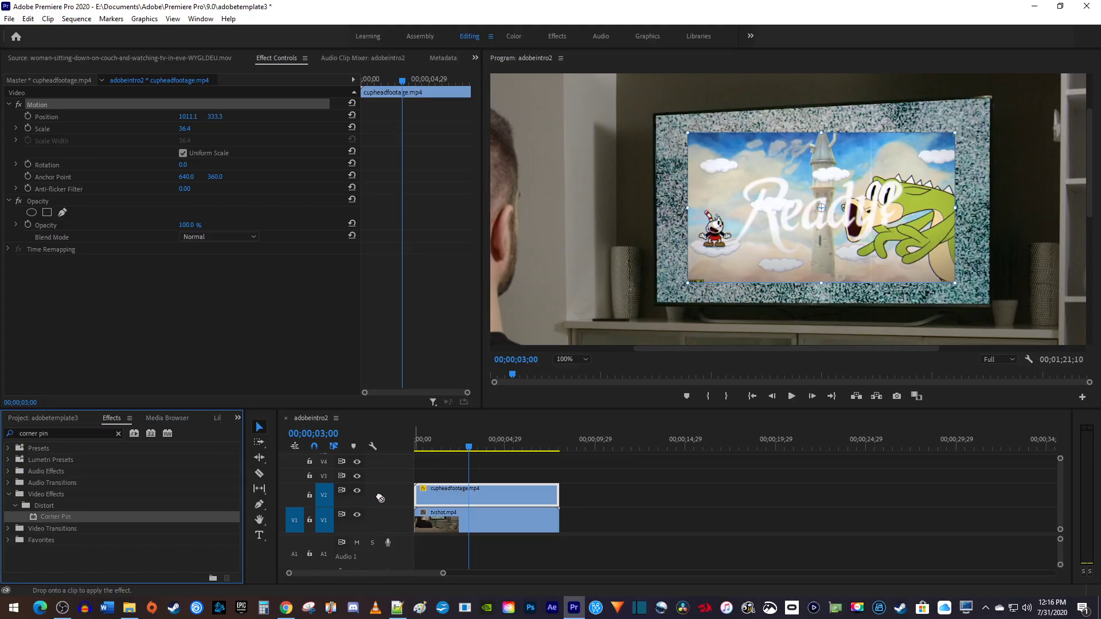
pyautogui.moveTo(48, 517); pyautogui.dragTo(468, 497)
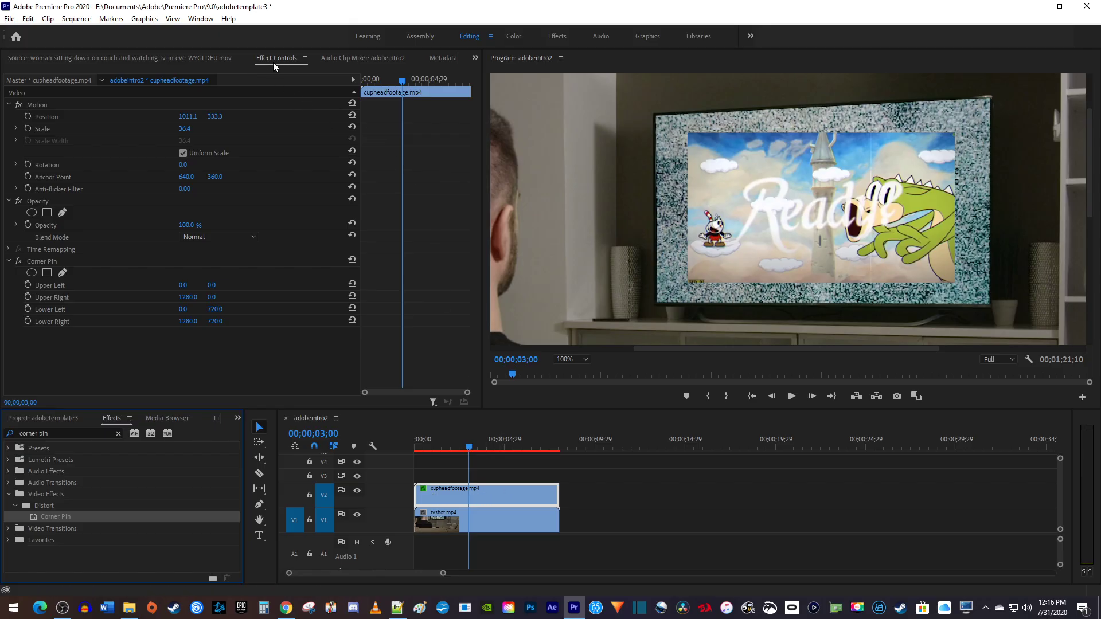
# Step: Drag the four Corner Pin handles onto the TV screen's lower-left, upper-left, upper-right and lower-right corners
pyautogui.click(45, 262)
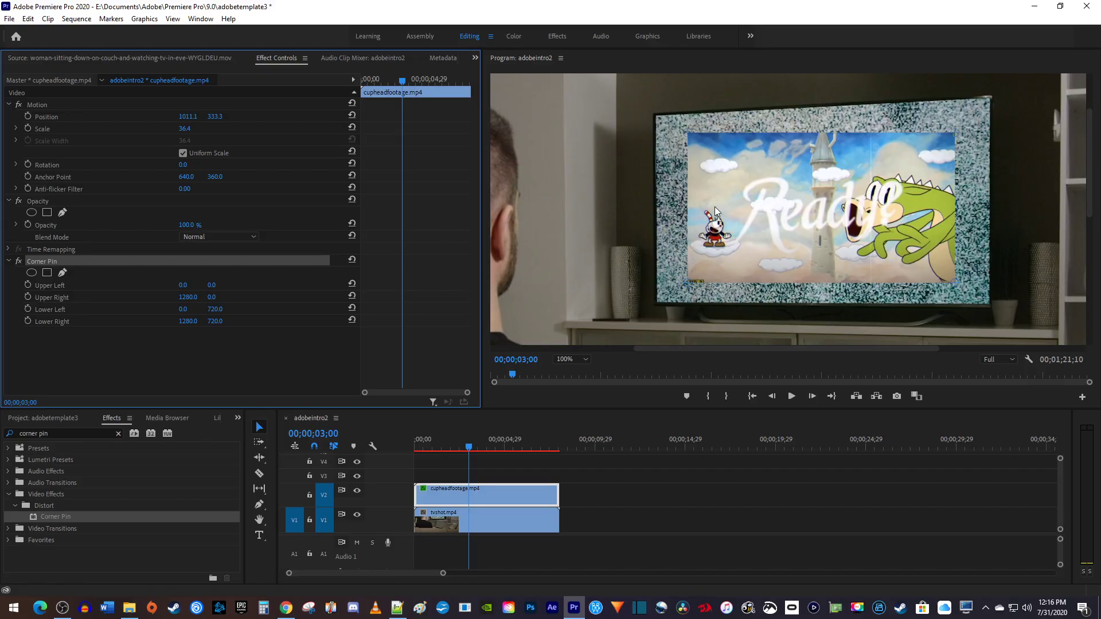
pyautogui.click(666, 327)
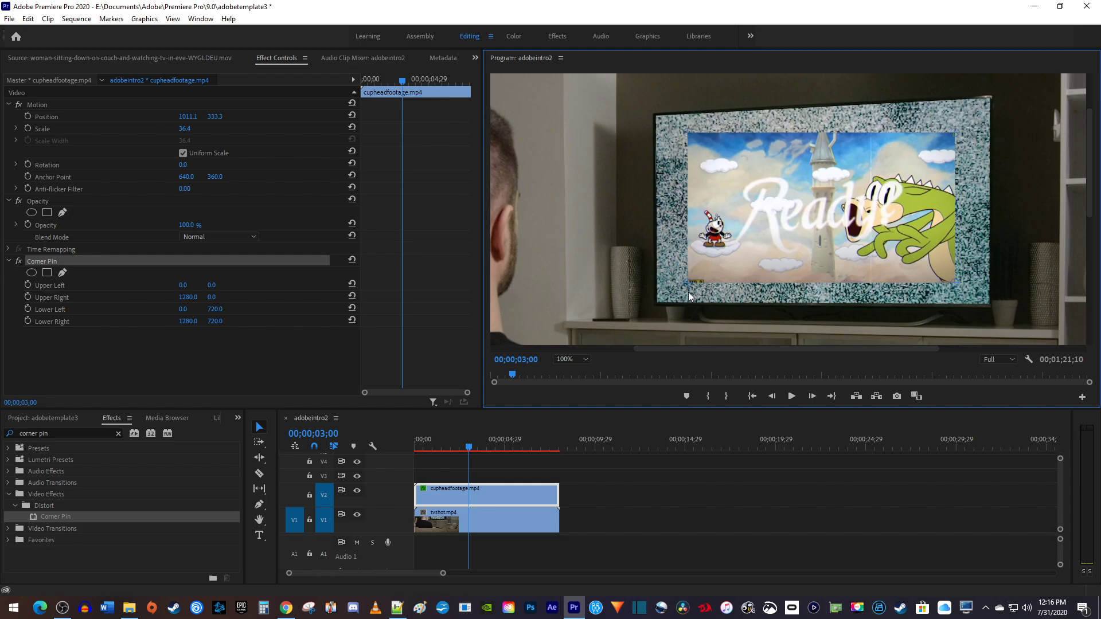
pyautogui.moveTo(686, 285); pyautogui.dragTo(655, 303)
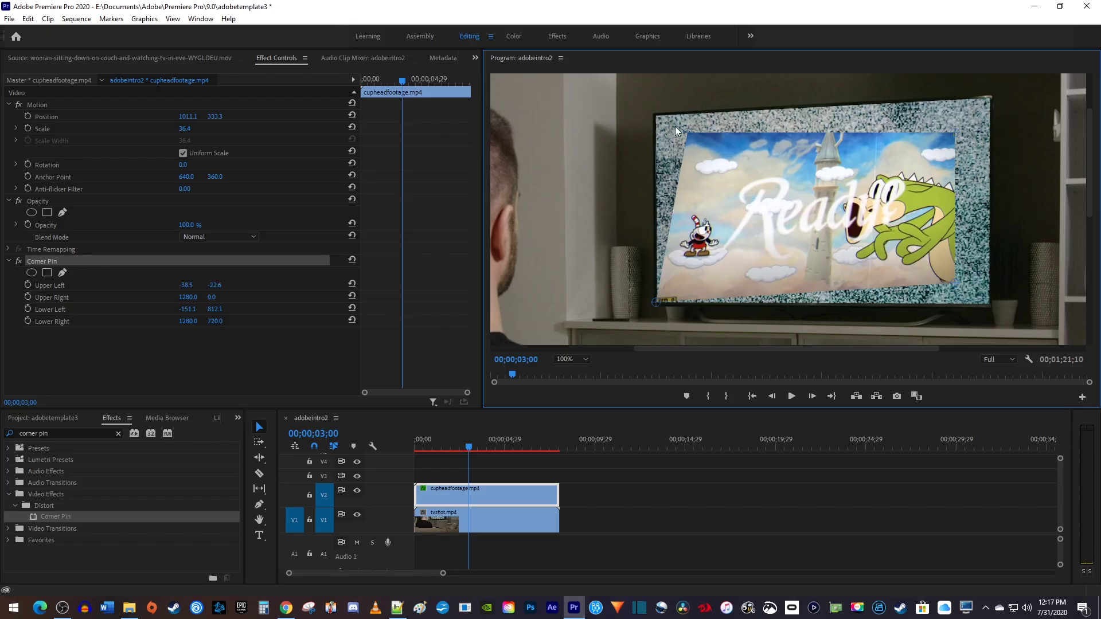
pyautogui.moveTo(685, 132); pyautogui.dragTo(654, 114)
pyautogui.moveTo(955, 135); pyautogui.dragTo(989, 100)
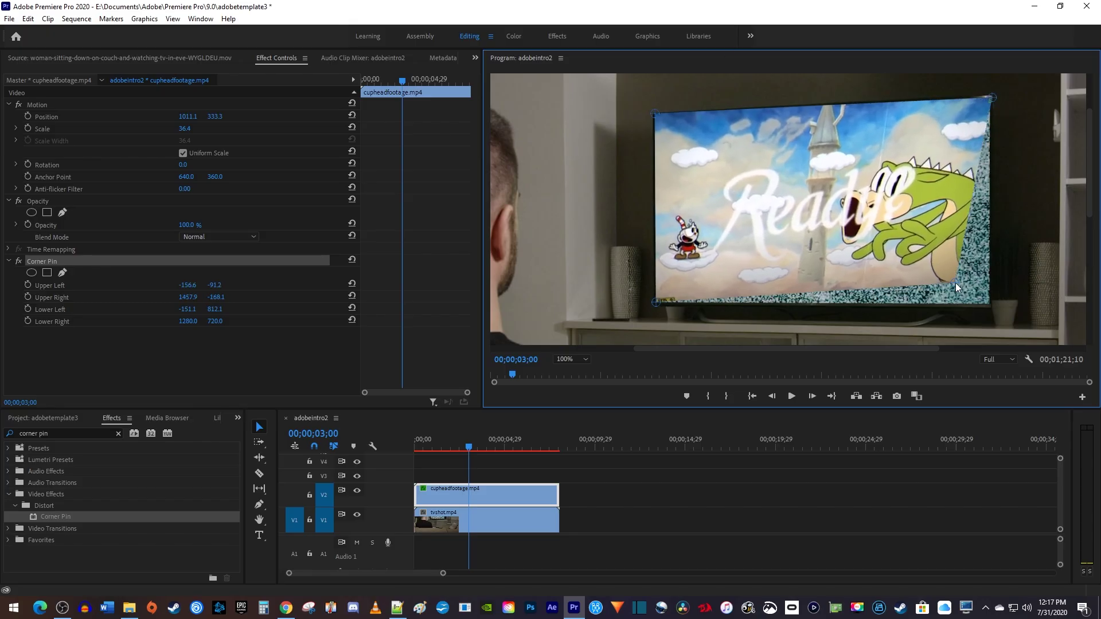
pyautogui.moveTo(955, 282); pyautogui.dragTo(989, 306)
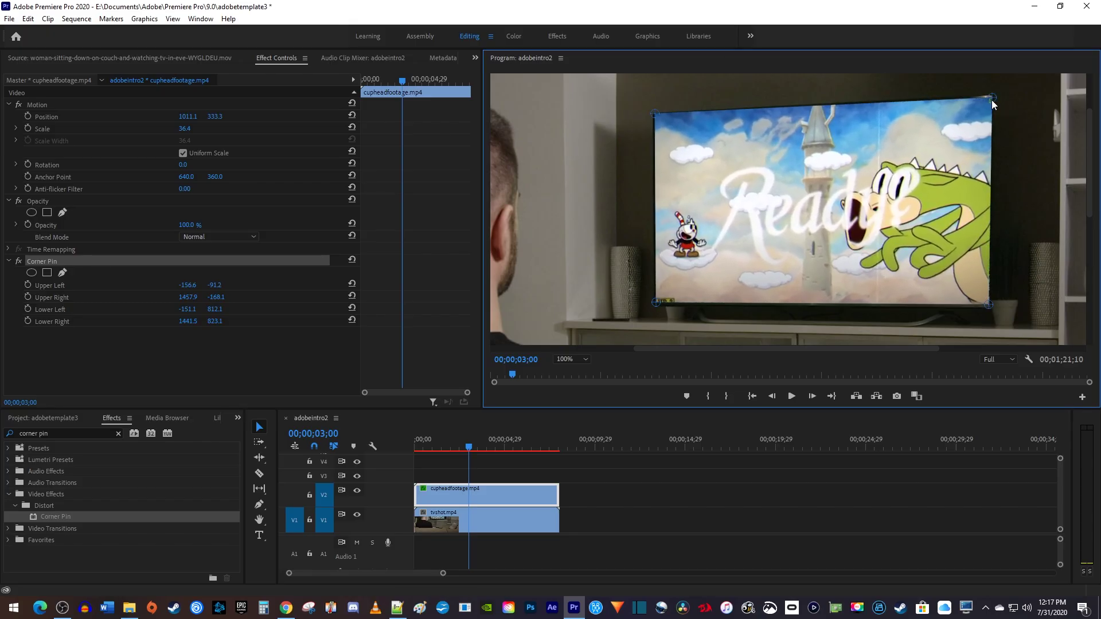
# Step: Fit the Program view, play the composite, then move the living-room clip onto V3
pyautogui.click(580, 359)
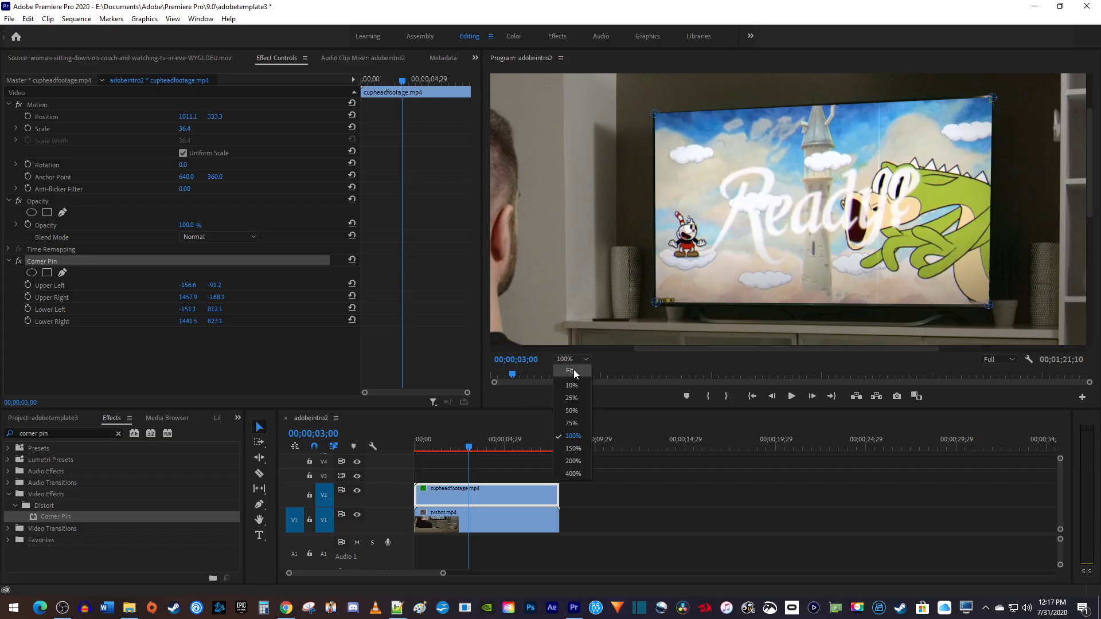
pyautogui.click(574, 368)
pyautogui.press('space')
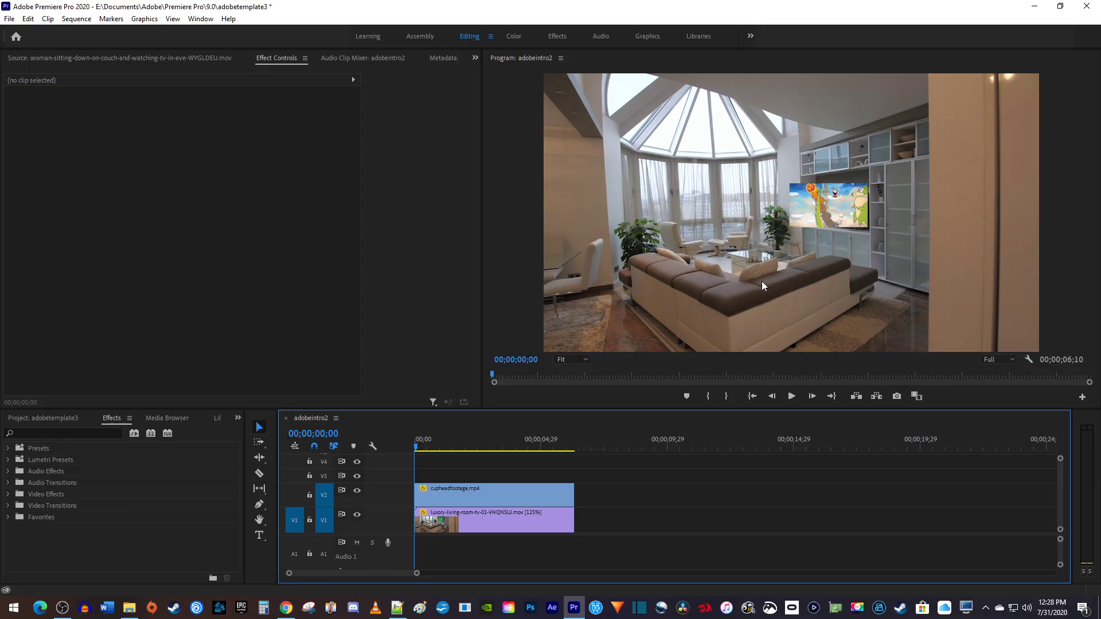
pyautogui.moveTo(481, 522); pyautogui.dragTo(472, 476)
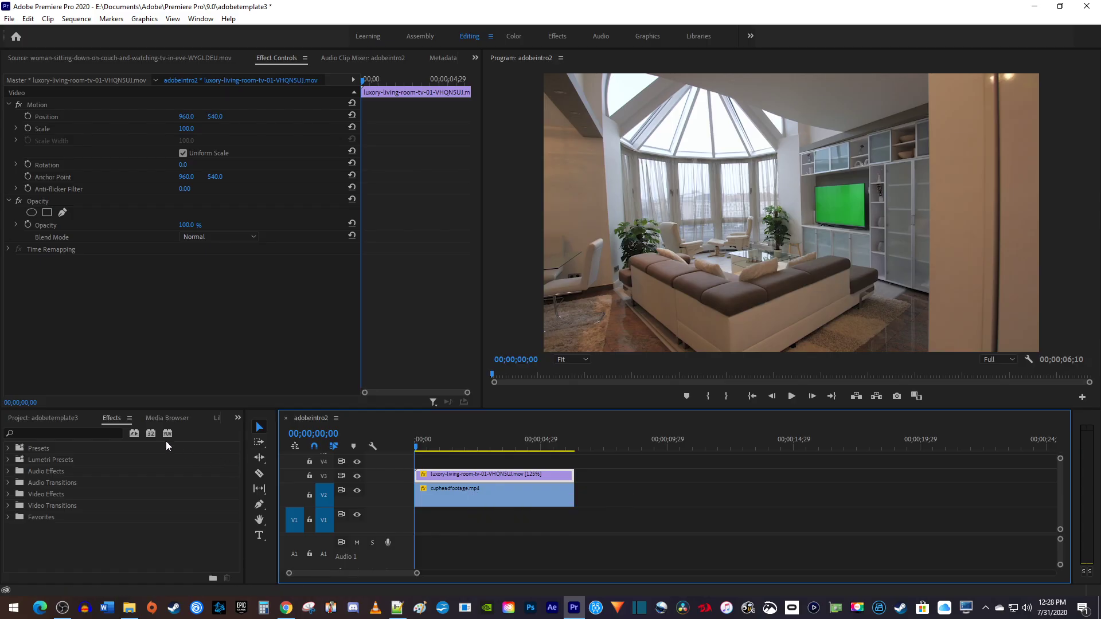
# Step: Apply Ultra Key to the V3 living-room clip, using the TV's green as Key Color
pyautogui.click(104, 433)
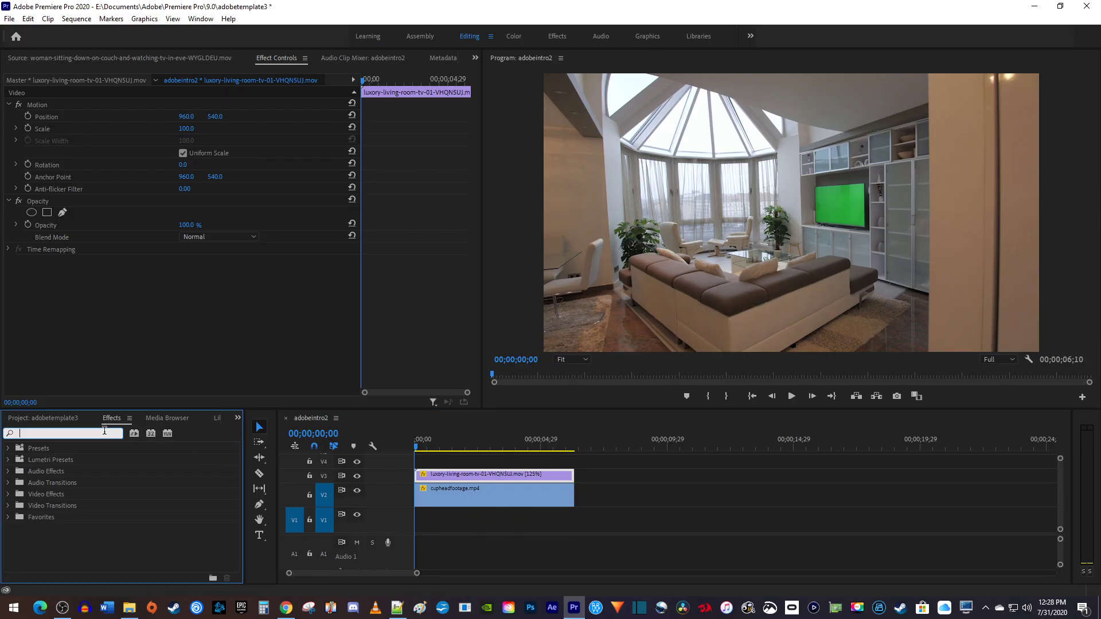
pyautogui.write('ultra')
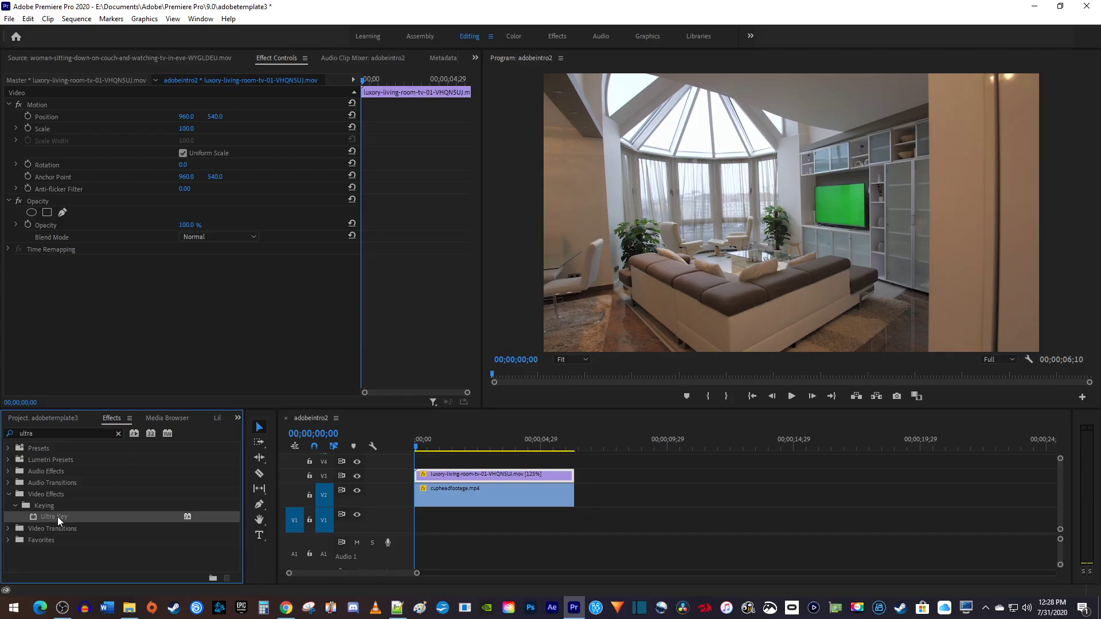
pyautogui.moveTo(58, 517); pyautogui.dragTo(453, 481)
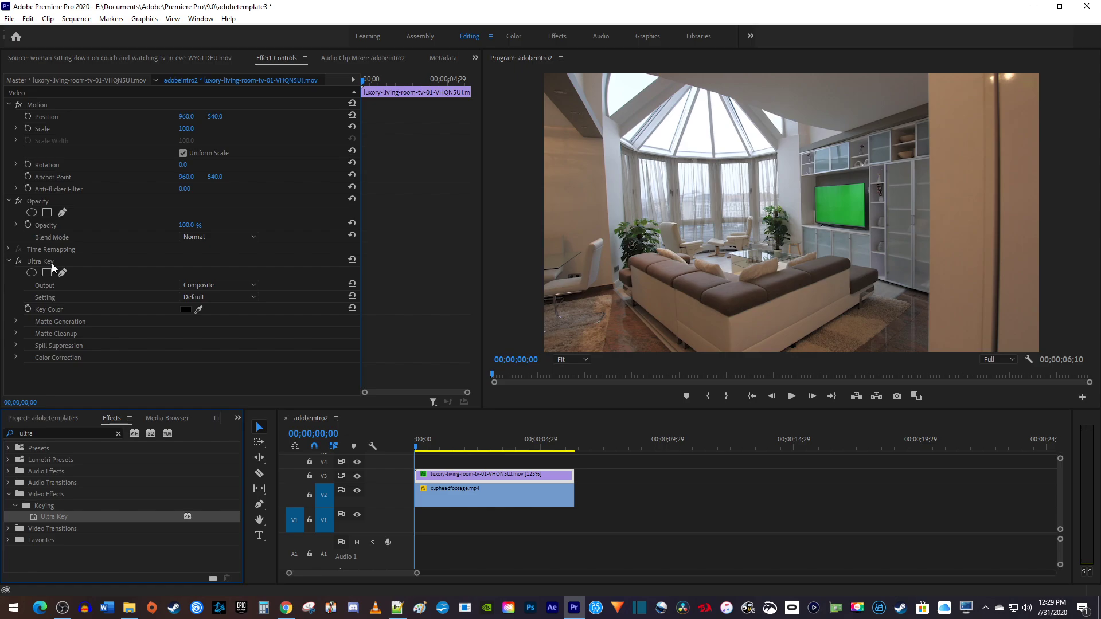
pyautogui.click(199, 311)
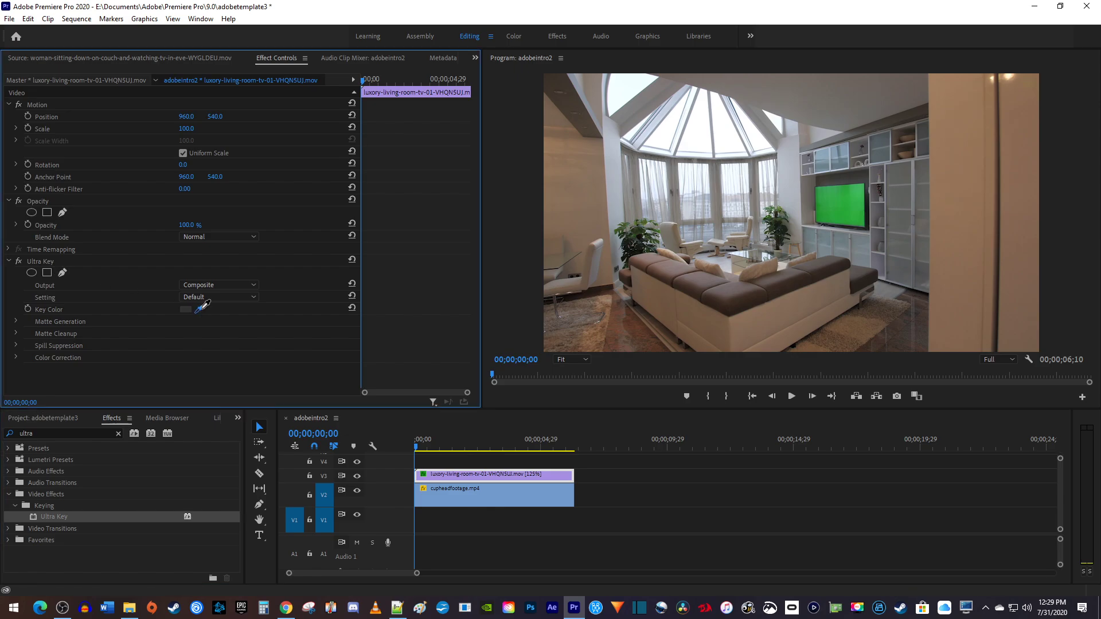
pyautogui.click(852, 207)
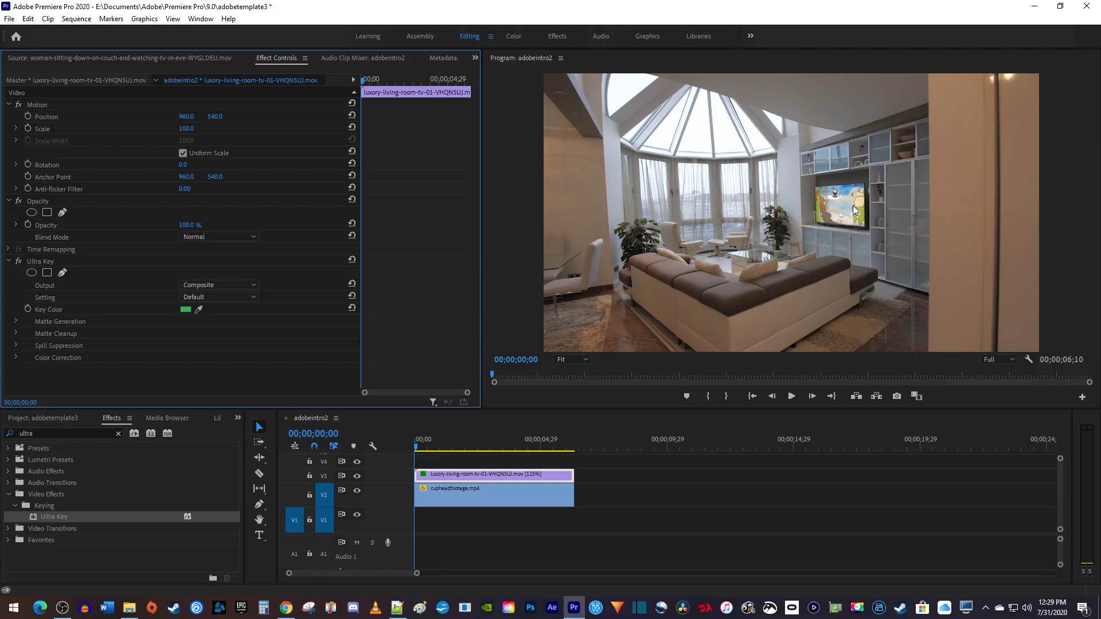
pyautogui.press('`')
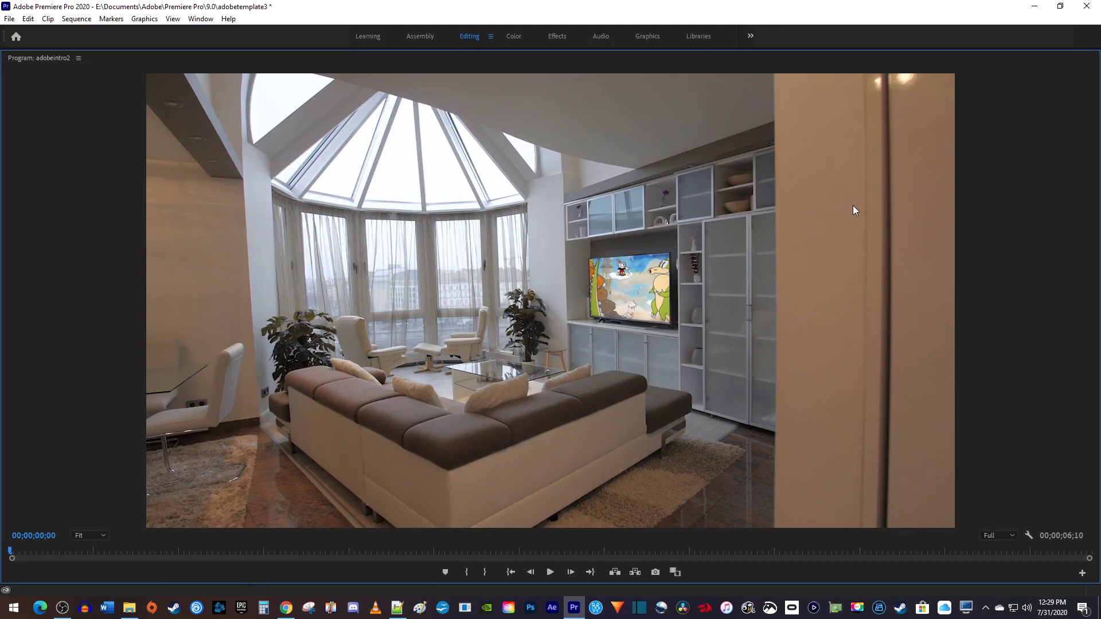
# Step: Play the maximized composite, pause at 4;11, and restore the editing layout
pyautogui.press('space')
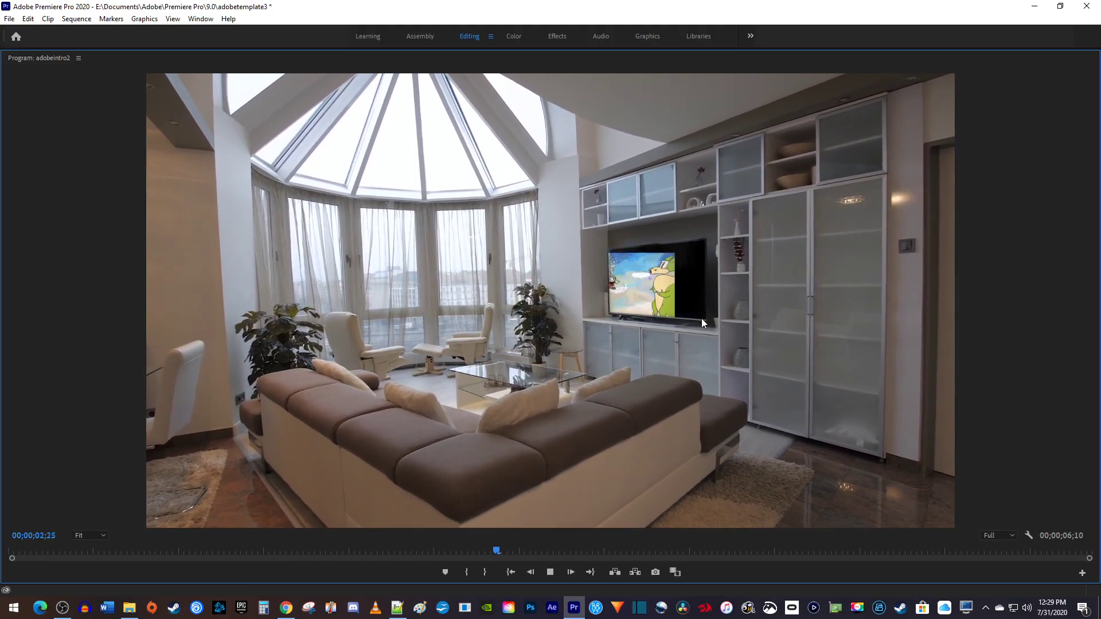
pyautogui.press('space')
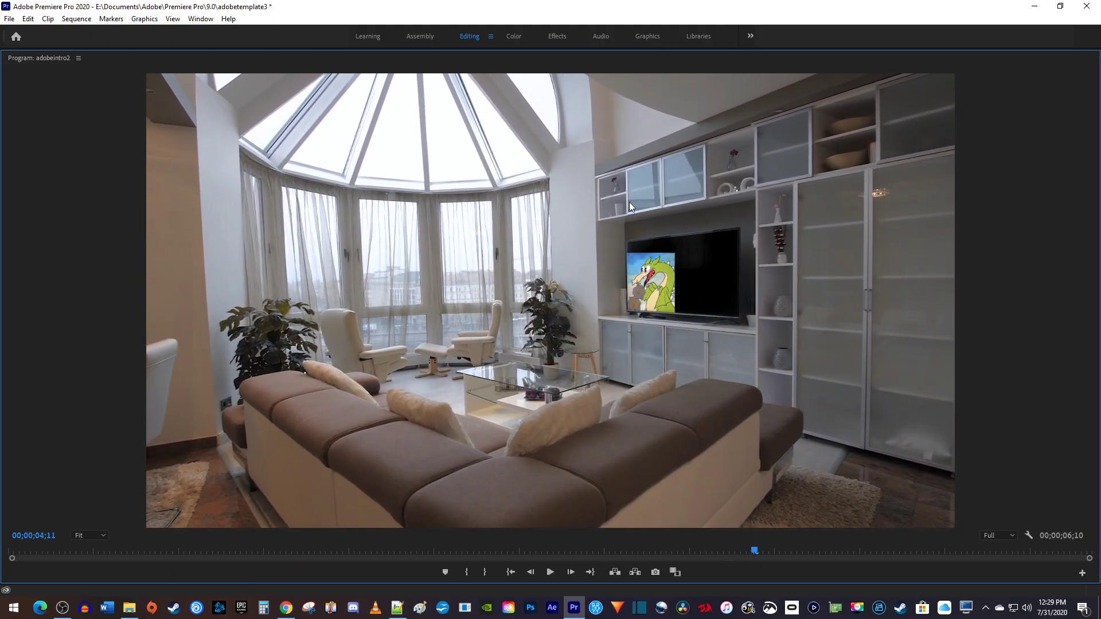
pyautogui.press('`')
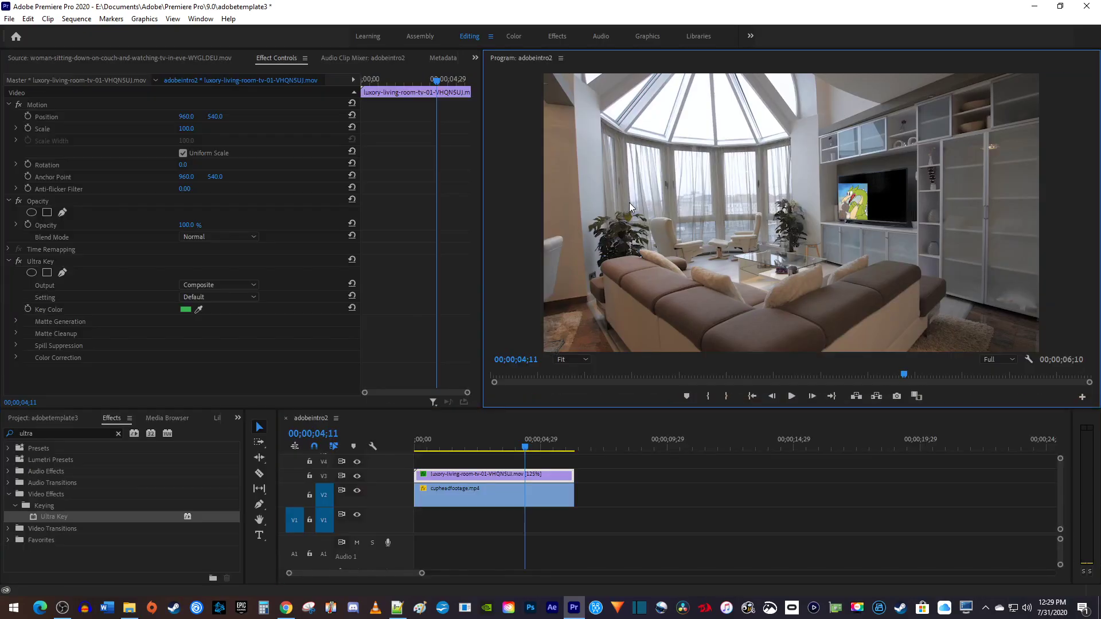
# Step: Move the playhead to 00;00;00;19 and select cupheadfootage.mp4 on V2
pyautogui.click(441, 450)
pyautogui.moveTo(440, 448); pyautogui.dragTo(432, 451)
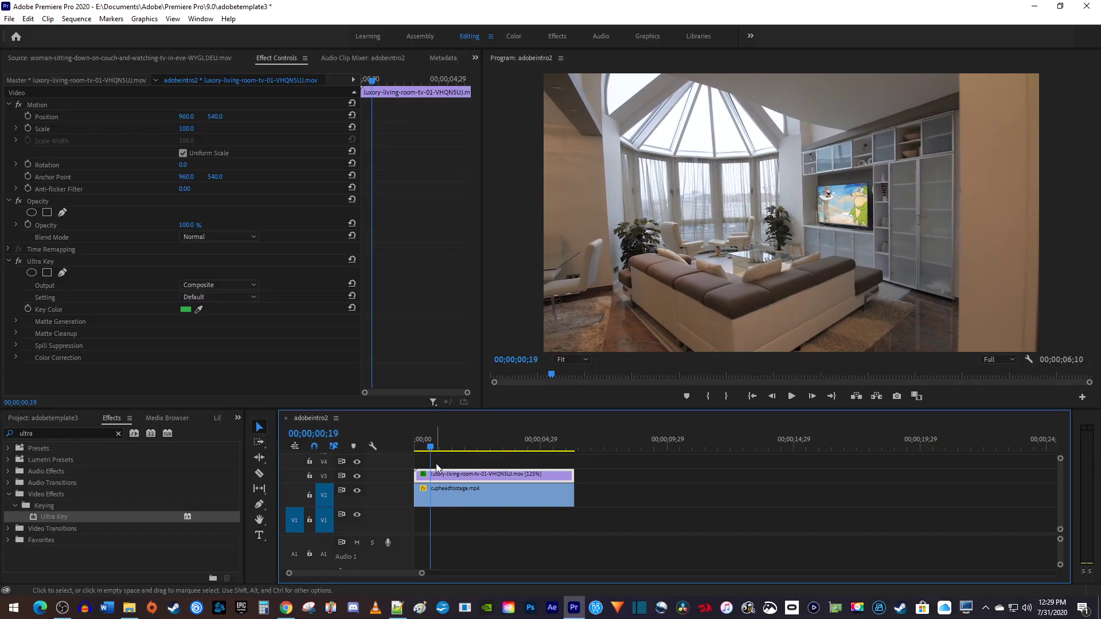
pyautogui.click(452, 497)
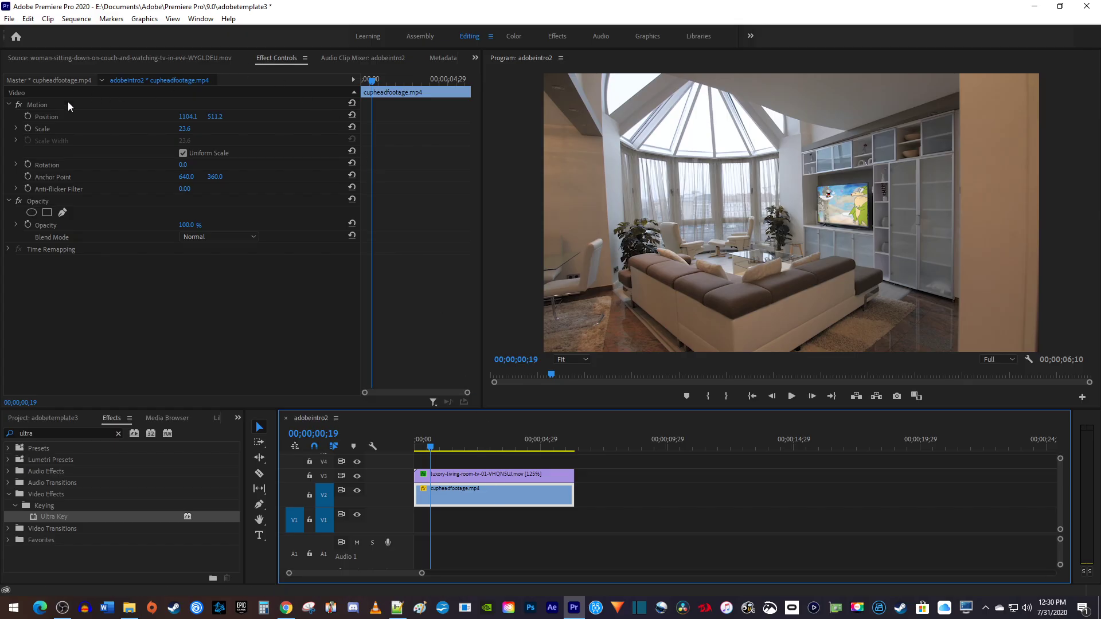
# Step: Turn on Position and Scale keyframing and move the playhead near the clip's end
pyautogui.click(29, 116)
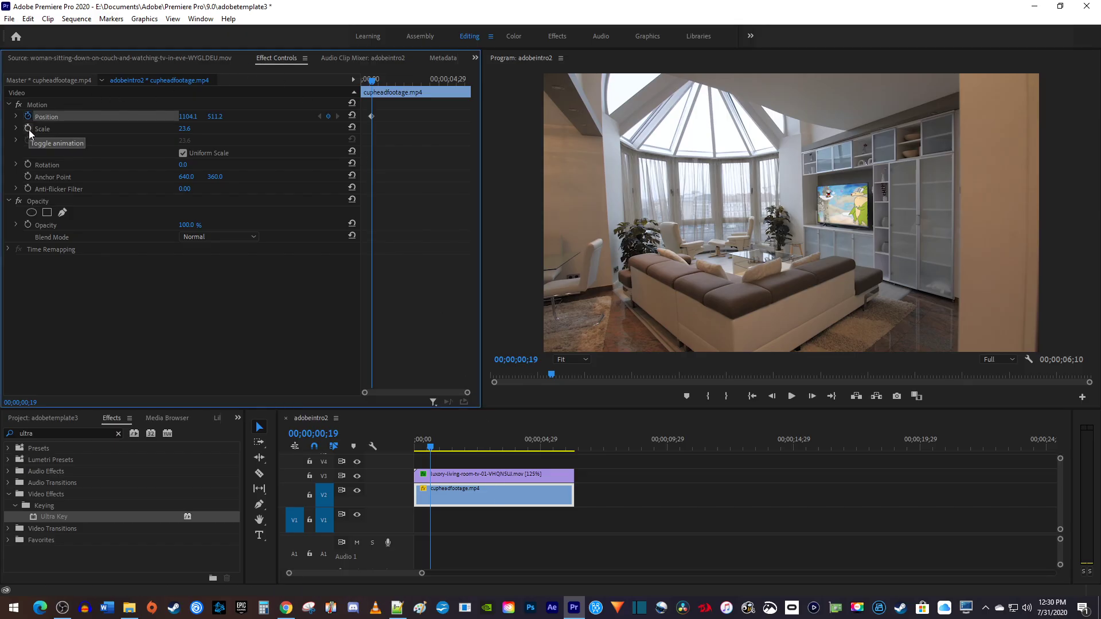
pyautogui.click(28, 128)
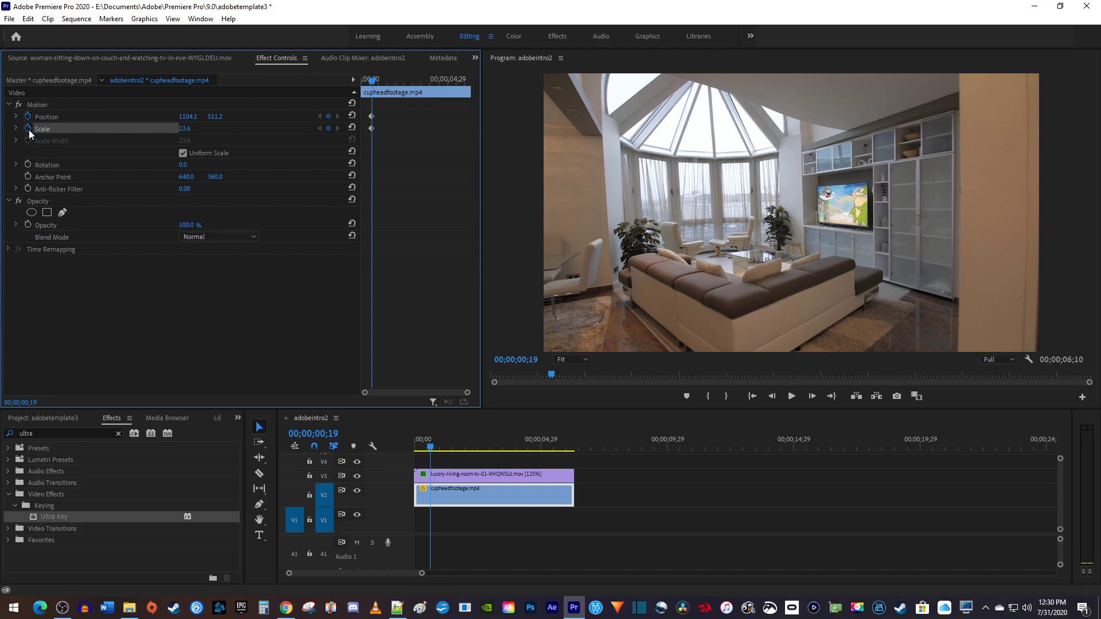
pyautogui.moveTo(372, 86); pyautogui.dragTo(472, 91)
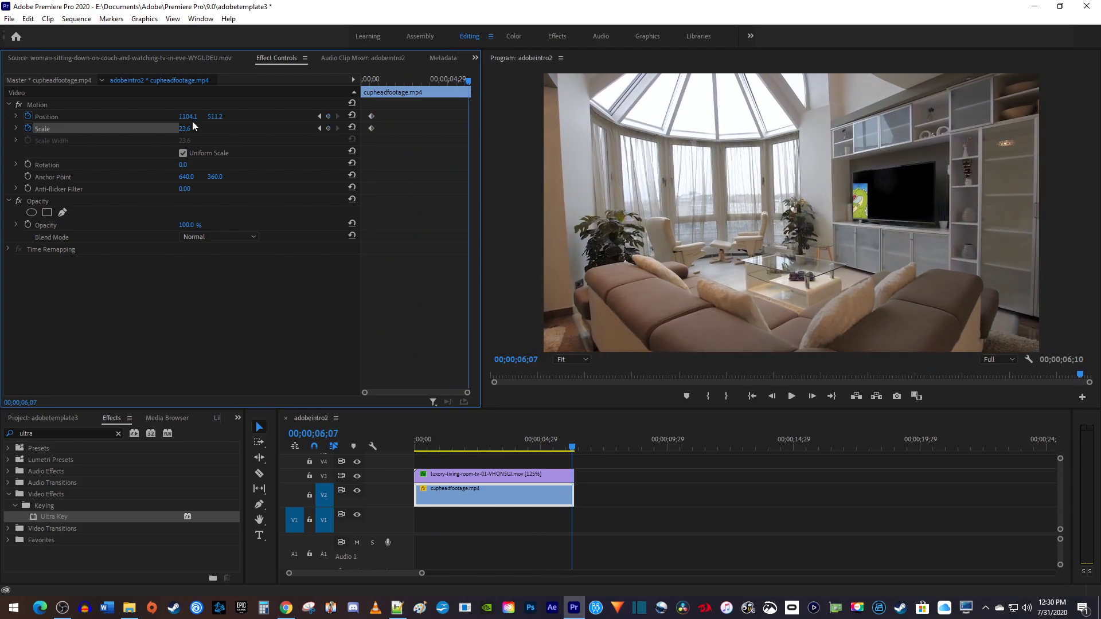
# Step: Set ending Position and Scale at 6;07 to fill the TV, then play full-screen to check
pyautogui.moveTo(187, 117); pyautogui.dragTo(218, 128)
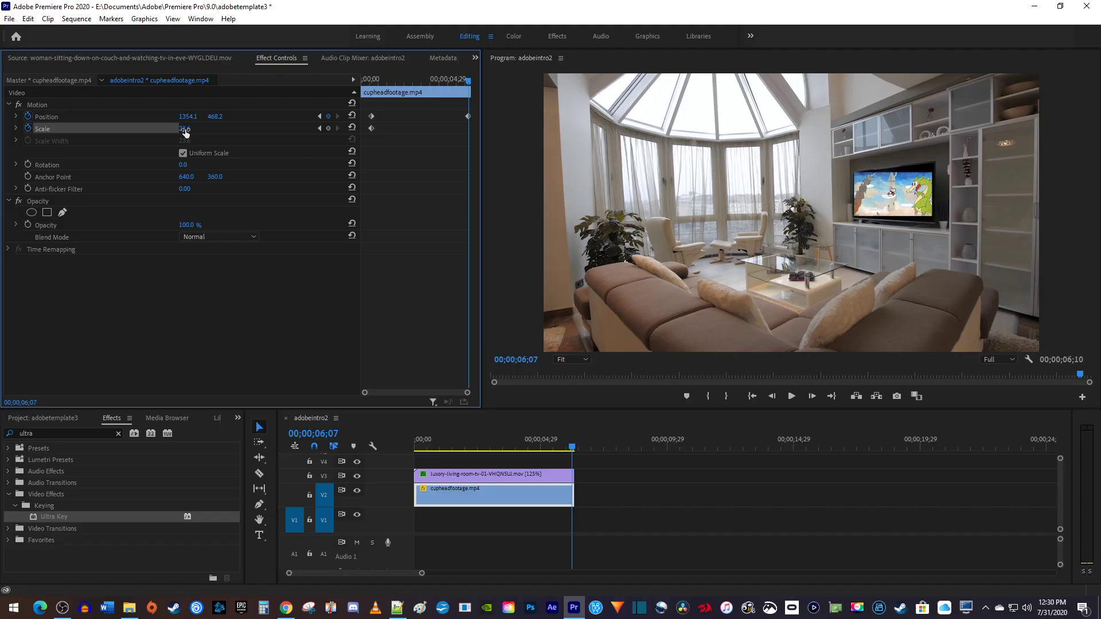
pyautogui.moveTo(186, 129)
pyautogui.mouseDown()
pyautogui.moveTo(269, 144)
pyautogui.moveTo(197, 123)
pyautogui.moveTo(108, 136)
pyautogui.mouseUp()
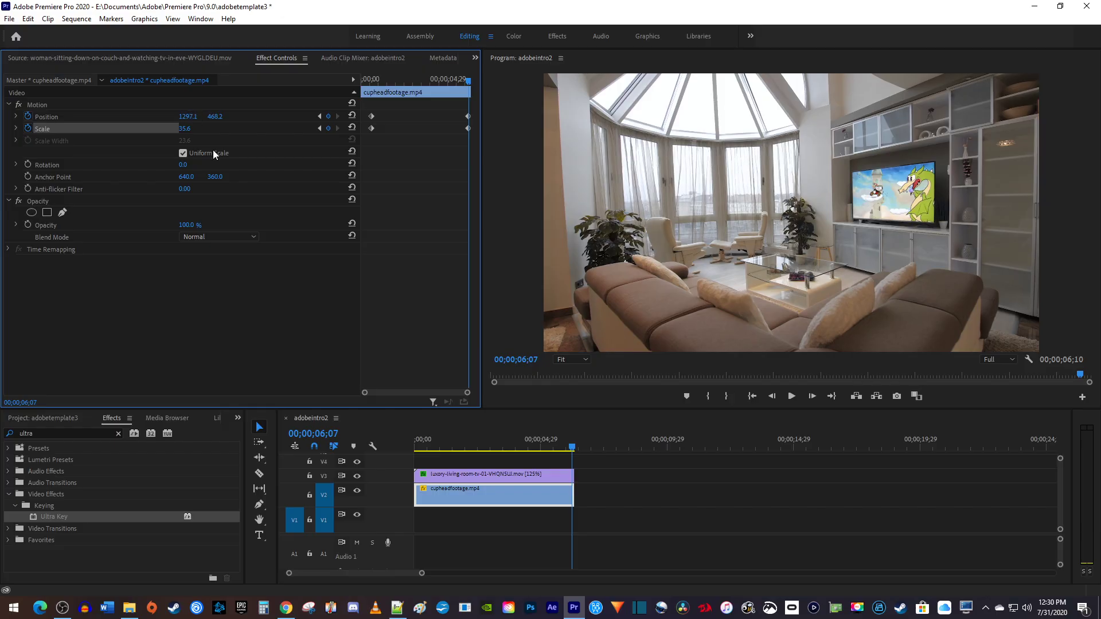
pyautogui.hotkey('shift', '`')
pyautogui.press('space')
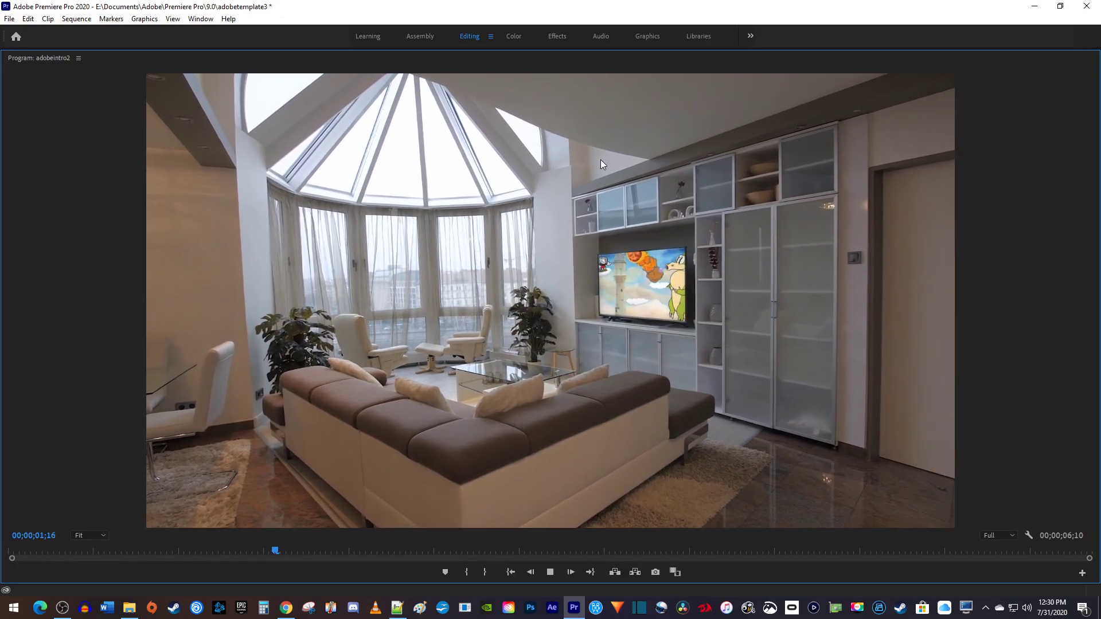